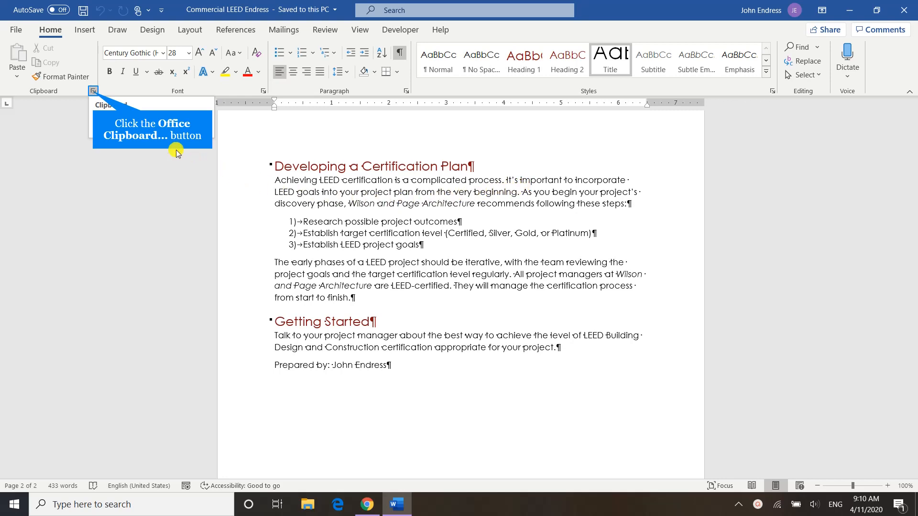
# Open the Office Clipboard, clear all its items and close it again.
pyautogui.click(93, 91)
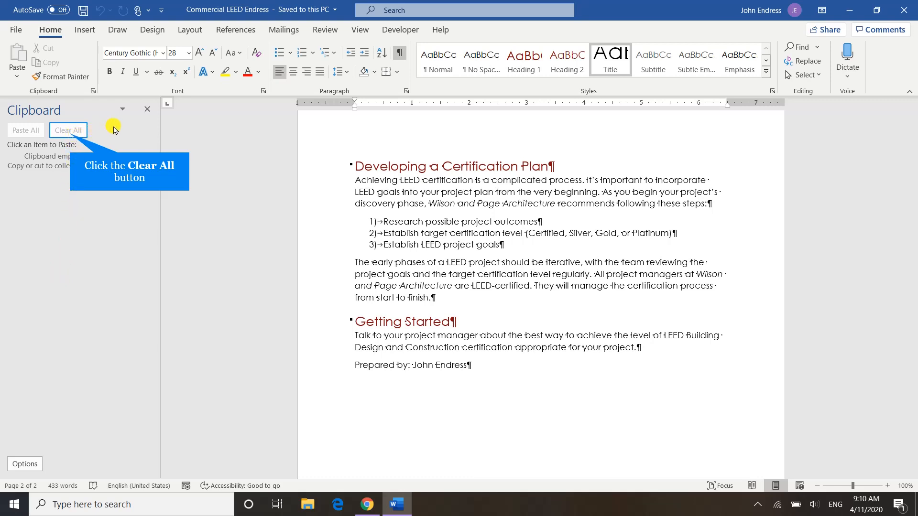
pyautogui.click(70, 131)
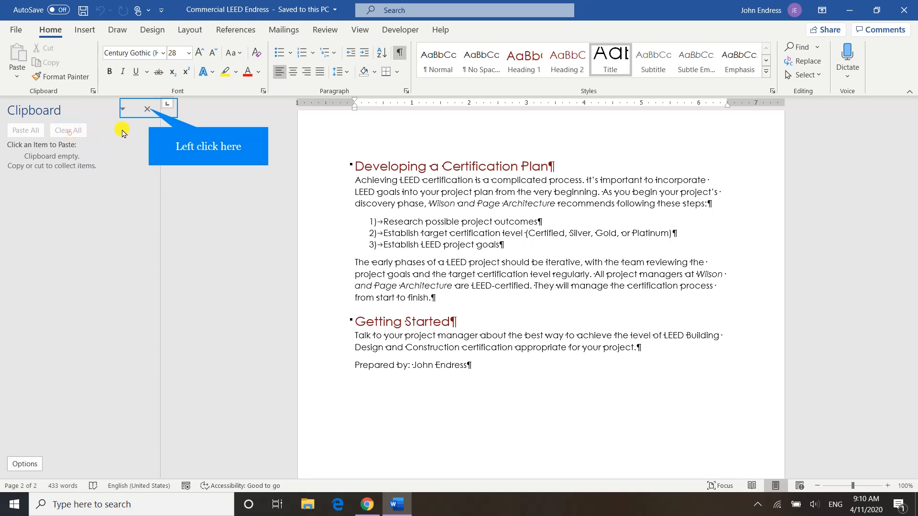
pyautogui.click(155, 112)
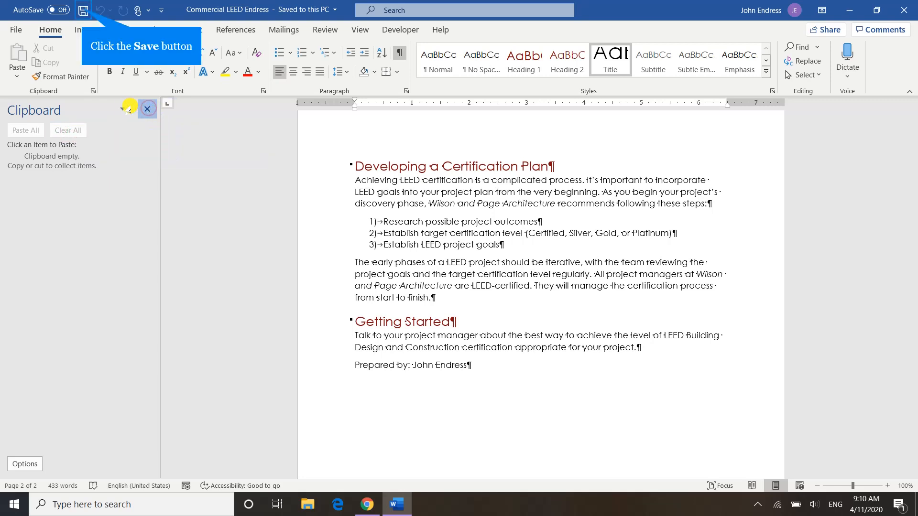
# Save the Commercial LEED document and close it without leaving the program.
pyautogui.click(82, 9)
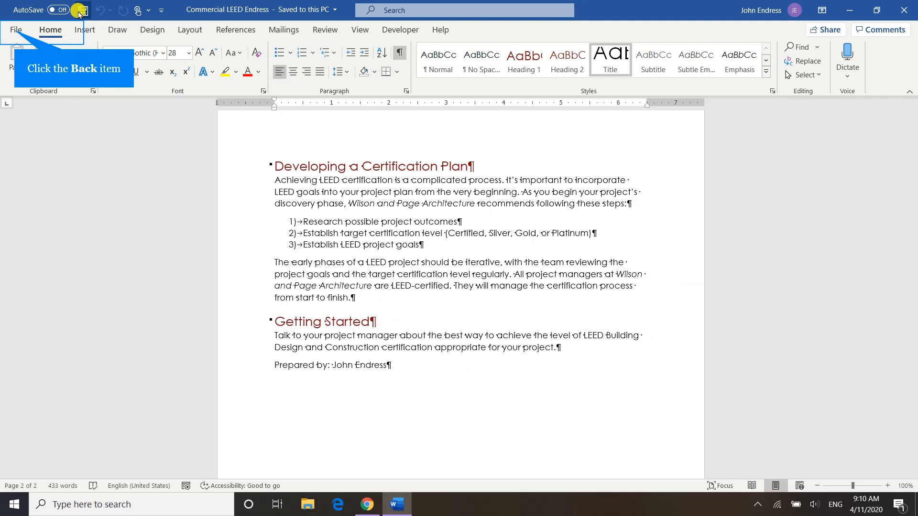
pyautogui.click(16, 29)
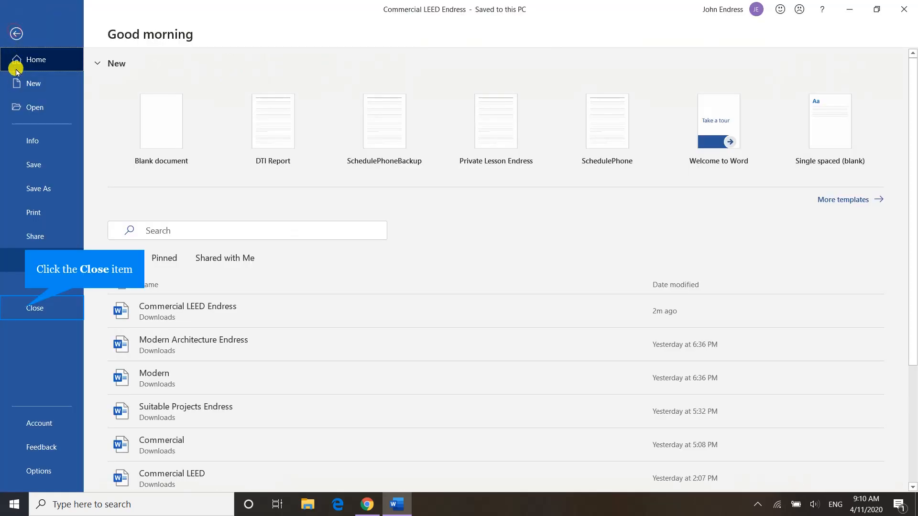
pyautogui.click(26, 308)
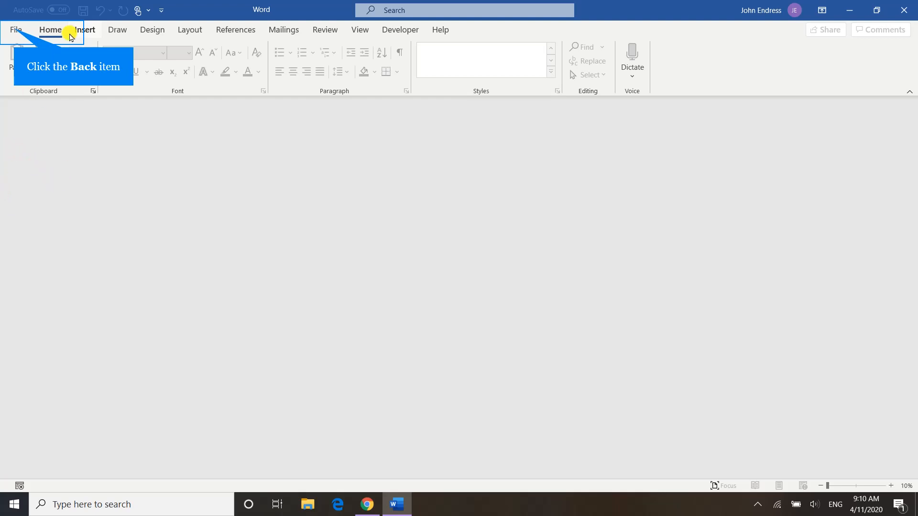
# Open the document Modern from the Downloads folder.
pyautogui.click(16, 32)
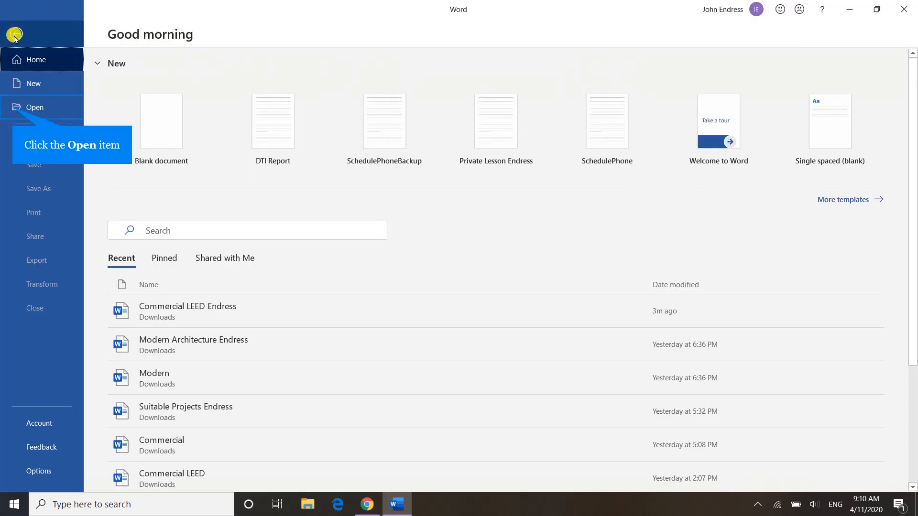
pyautogui.click(18, 108)
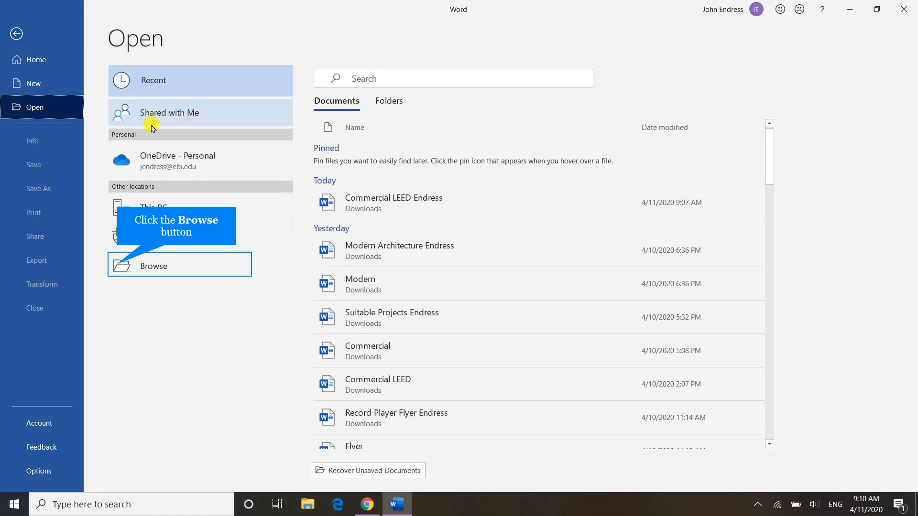
pyautogui.click(120, 264)
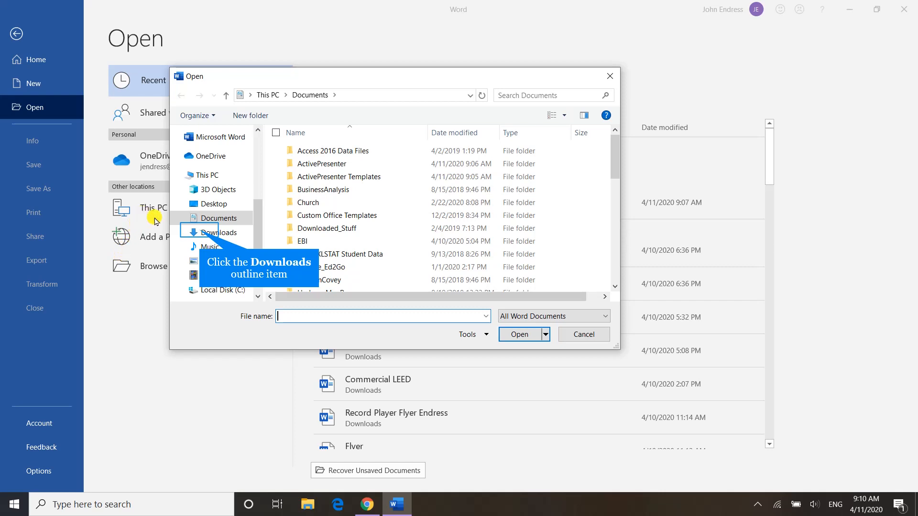
pyautogui.click(198, 230)
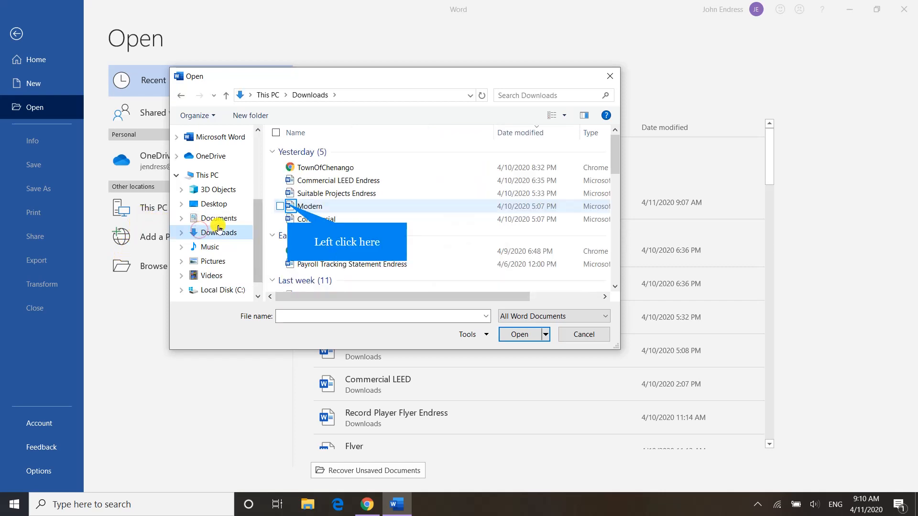
pyautogui.click(285, 207)
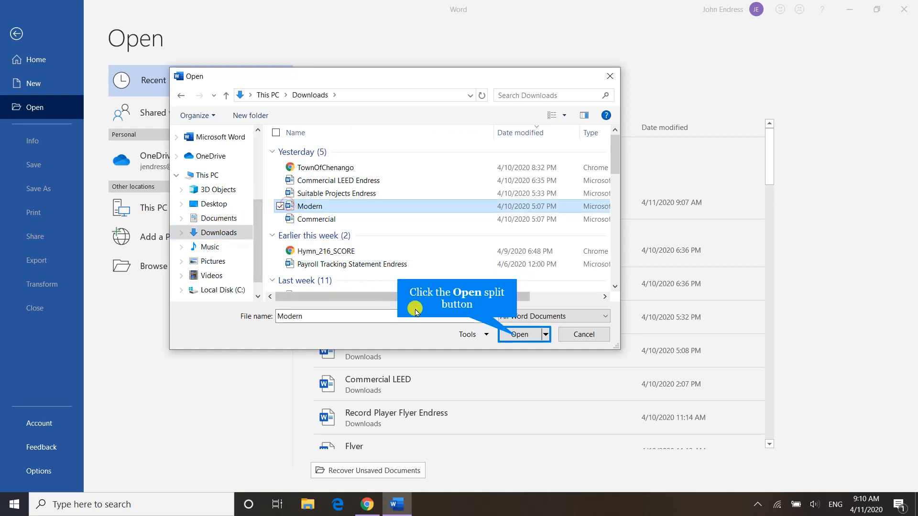
pyautogui.click(516, 336)
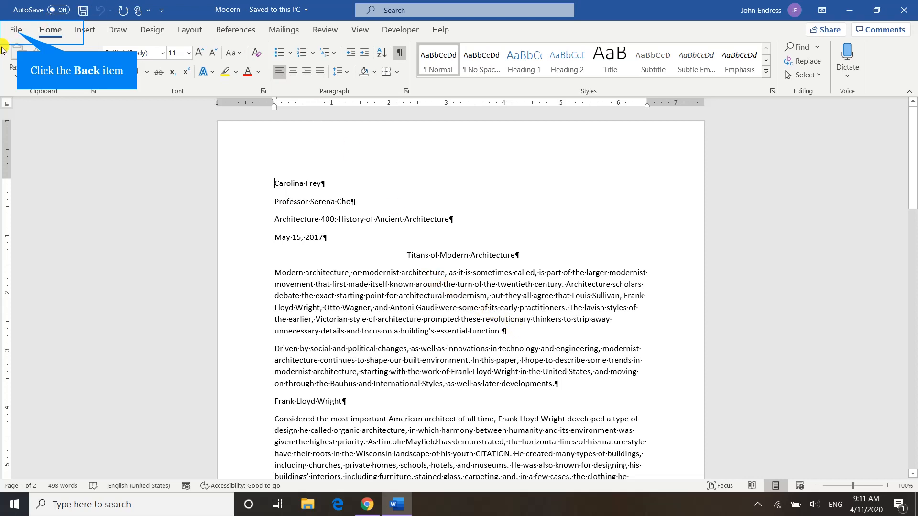
# Save a copy of the document in Downloads, named "Modern Architecture" followed by the student's surname.
pyautogui.click(14, 32)
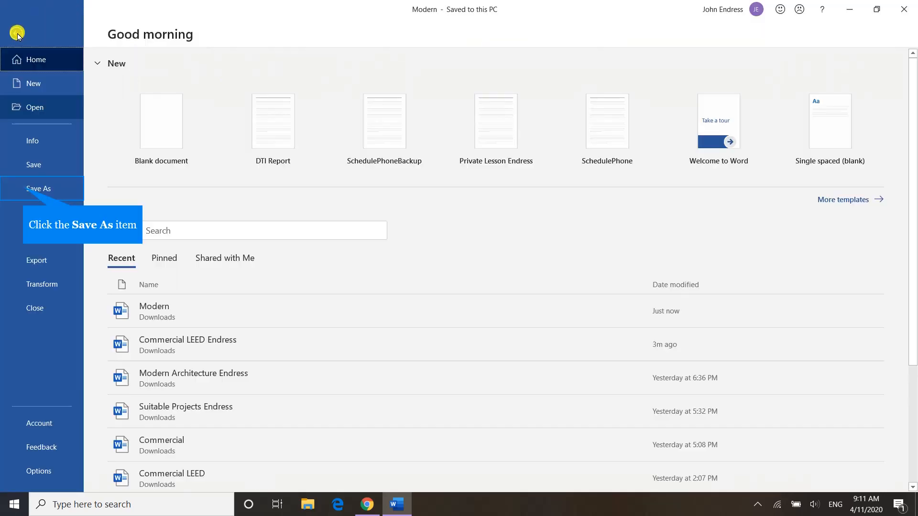
pyautogui.click(27, 188)
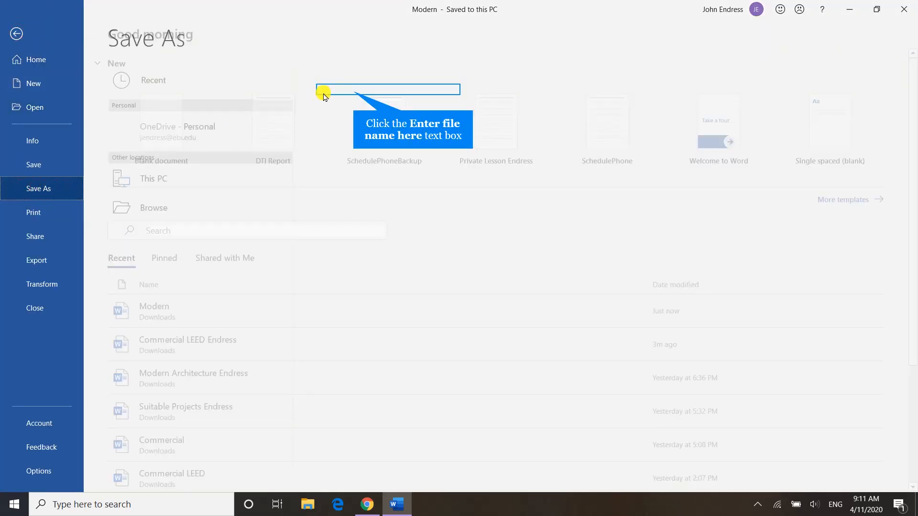
pyautogui.click(352, 91)
pyautogui.write('Mo')
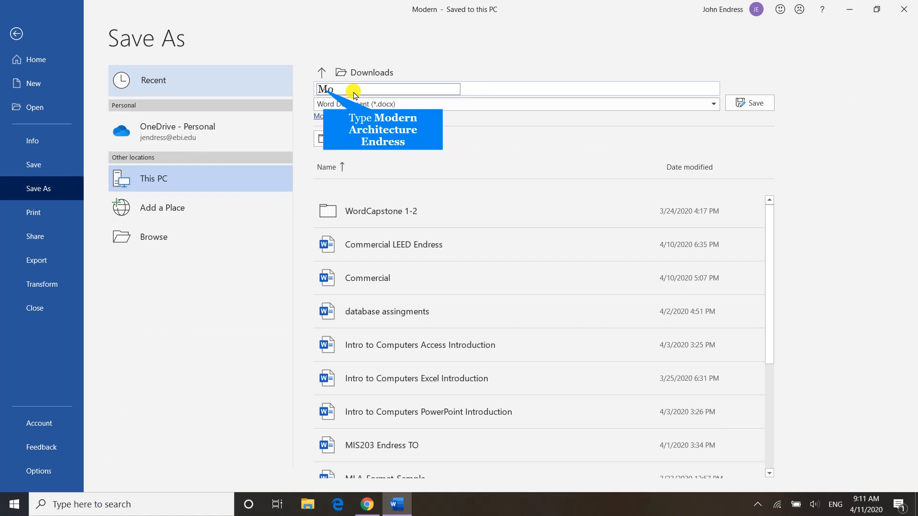
pyautogui.write('dern Architectu')
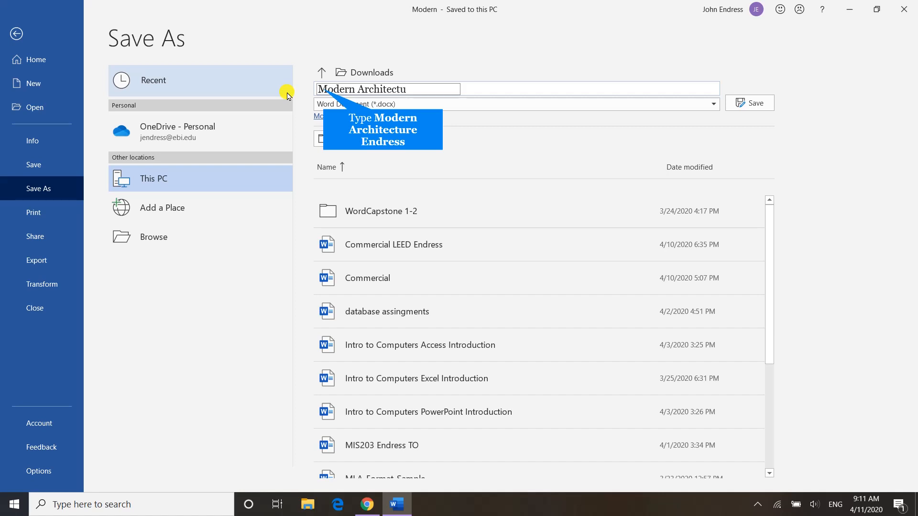
pyautogui.write('re Endress')
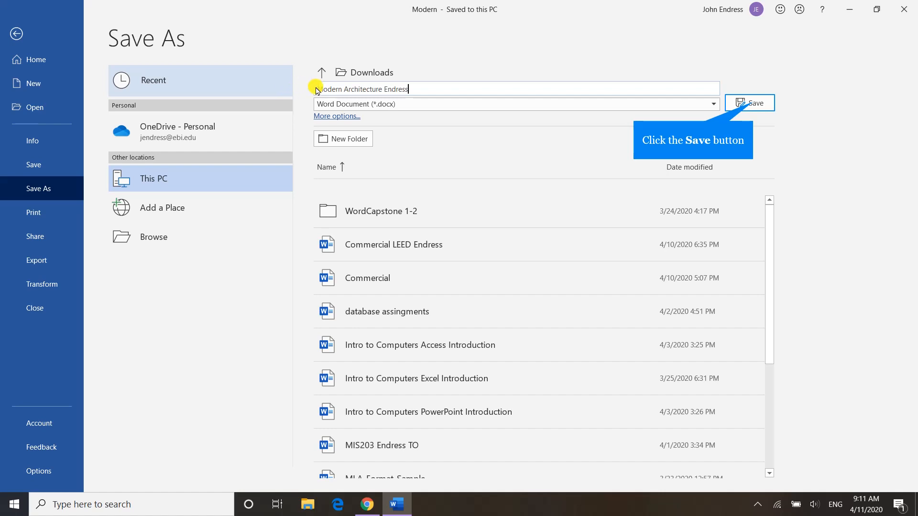
pyautogui.click(749, 103)
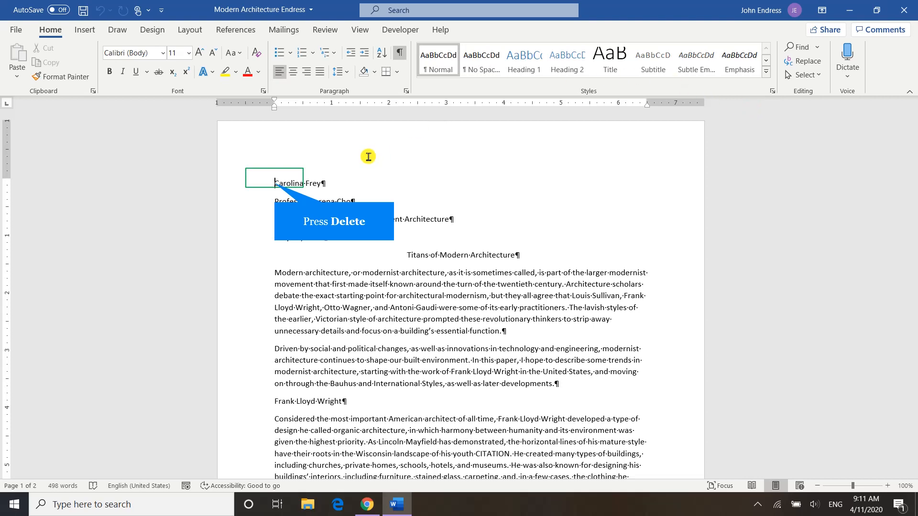
# Replace the author's name on the paper's first line with the student's full name.
pyautogui.press('Delete')
pyautogui.press('Delete')
pyautogui.press('Delete')
pyautogui.press('Delete')
pyautogui.press('Delete')
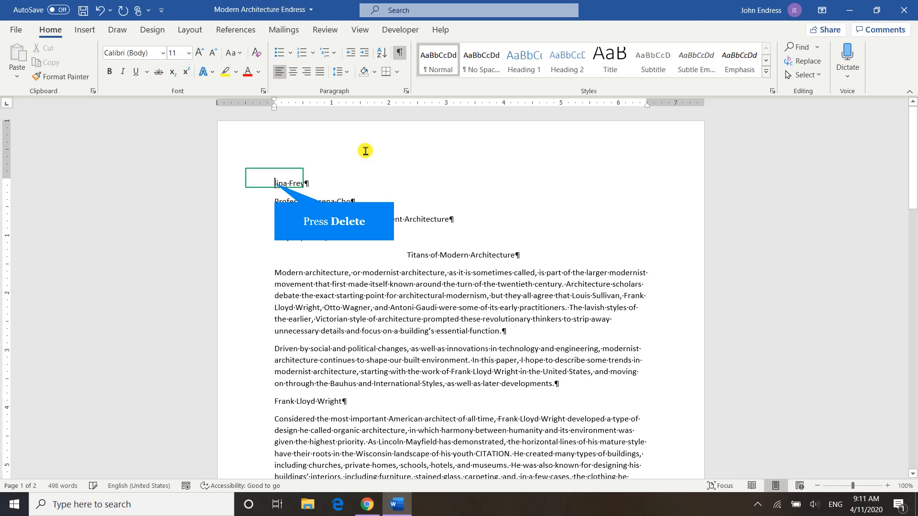
pyautogui.press('Delete')
pyautogui.press('Delete')
pyautogui.press('Delete')
pyautogui.press('Delete')
pyautogui.press('Delete')
pyautogui.press('Delete')
pyautogui.press('Delete')
pyautogui.press('Delete')
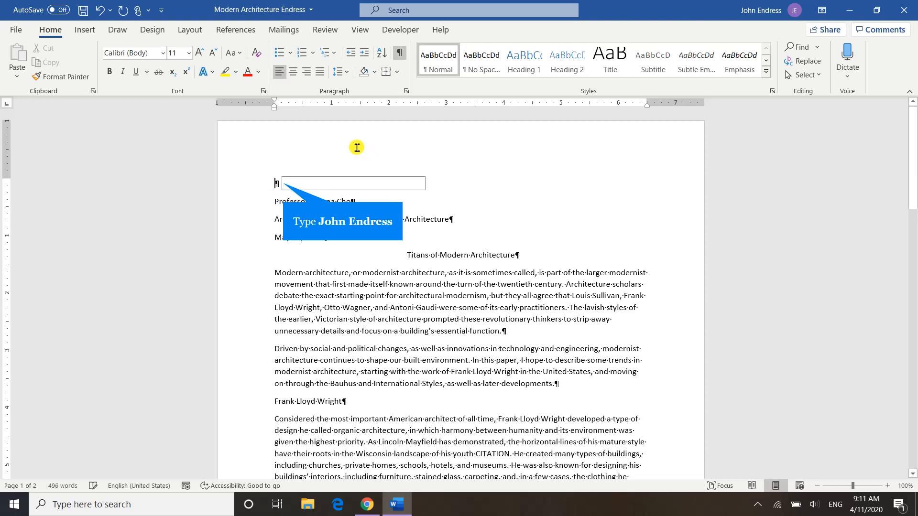
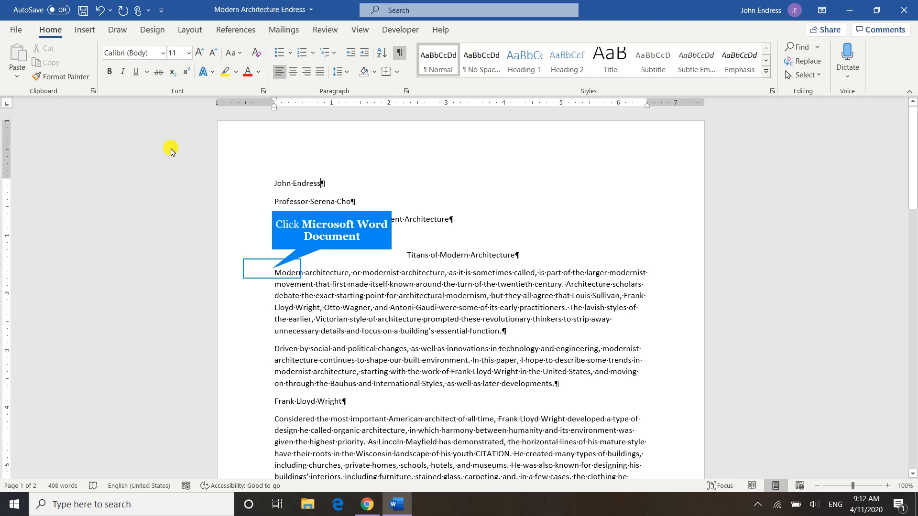
# Indent the first line of the two introductory paragraphs beginning "Modern architecture" and "Driven by social" by one tab.
pyautogui.click(271, 268)
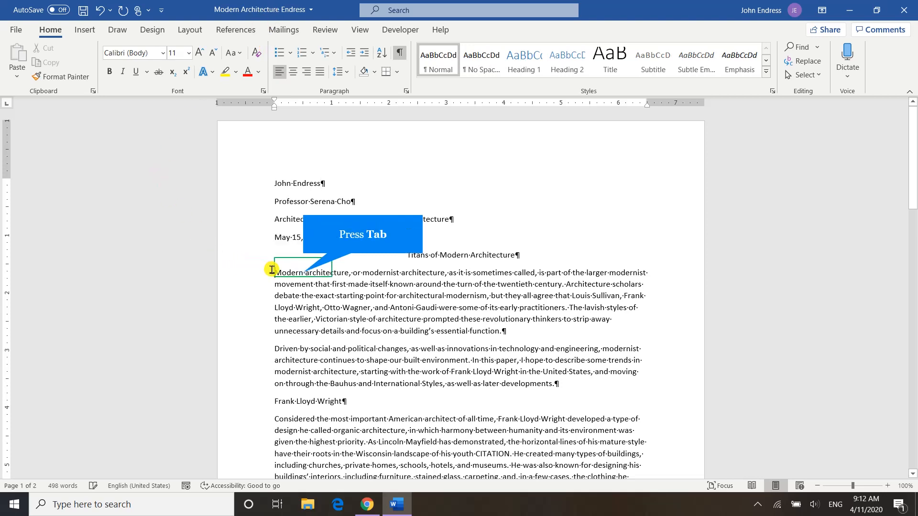
pyautogui.press('Tab')
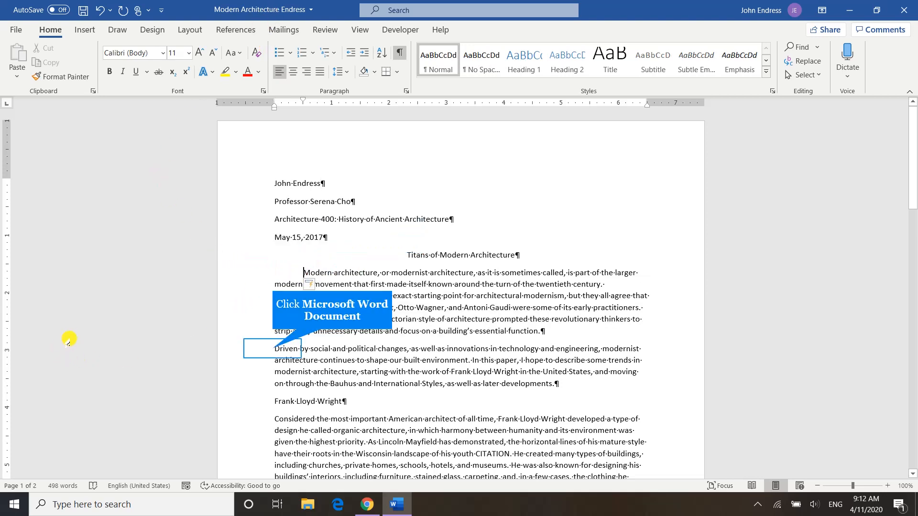
pyautogui.click(266, 351)
pyautogui.press('Tab')
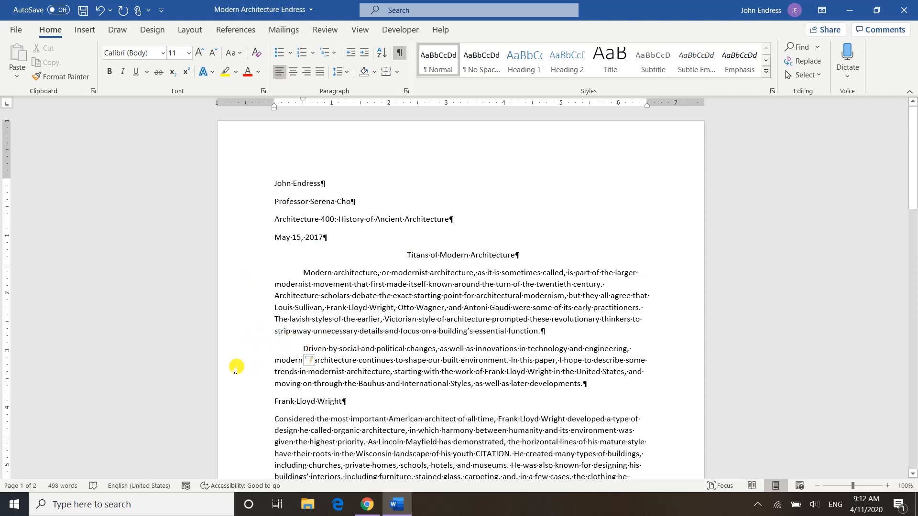
# Indent the first line of the body paragraphs under the Frank Lloyd Wright and Bauhaus Style headings by one tab.
pyautogui.scroll(-3, 236, 368)
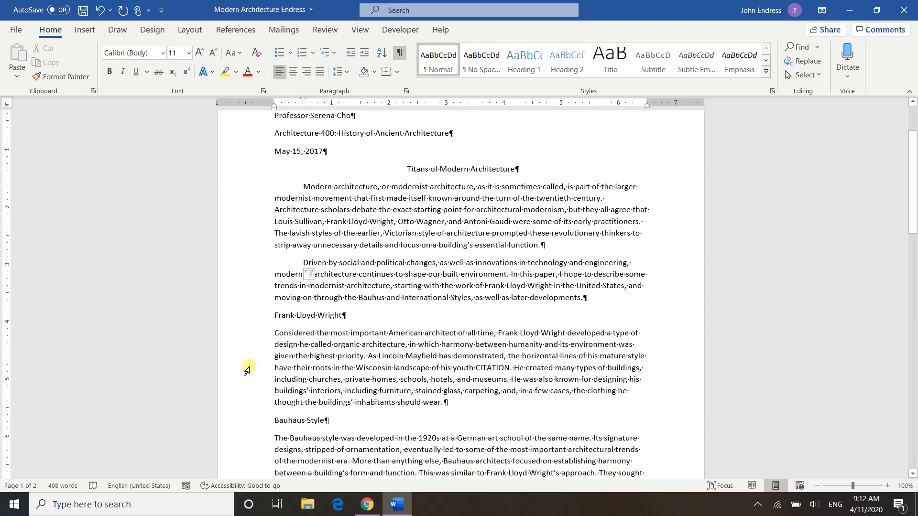
pyautogui.click(273, 333)
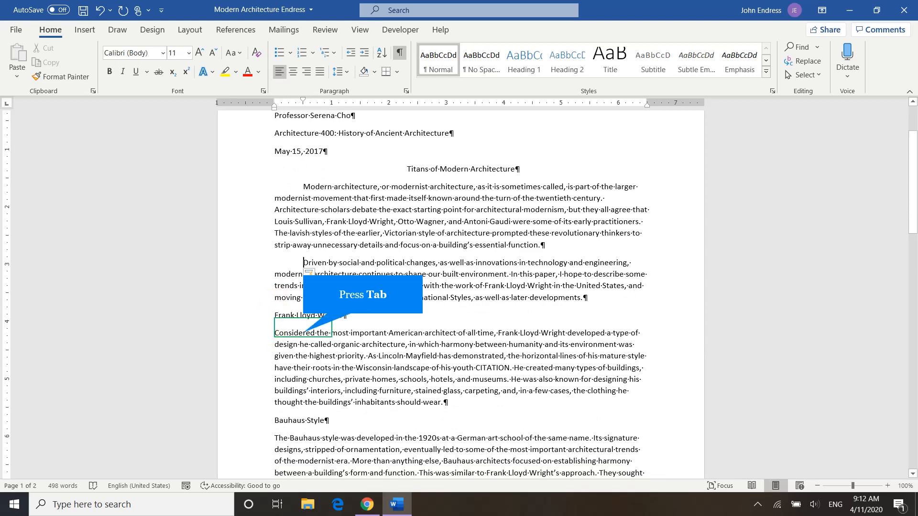
pyautogui.press('Tab')
pyautogui.scroll(-3, 244, 368)
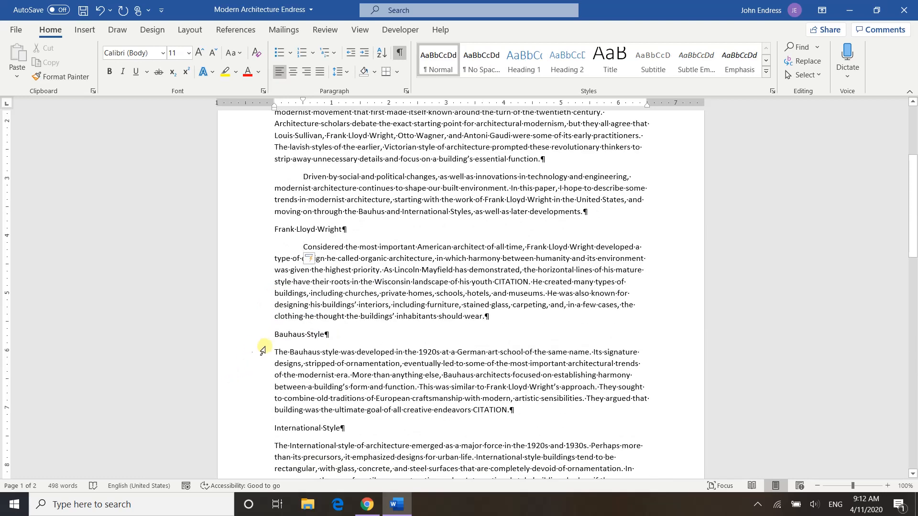
pyautogui.click(274, 350)
pyautogui.press('Tab')
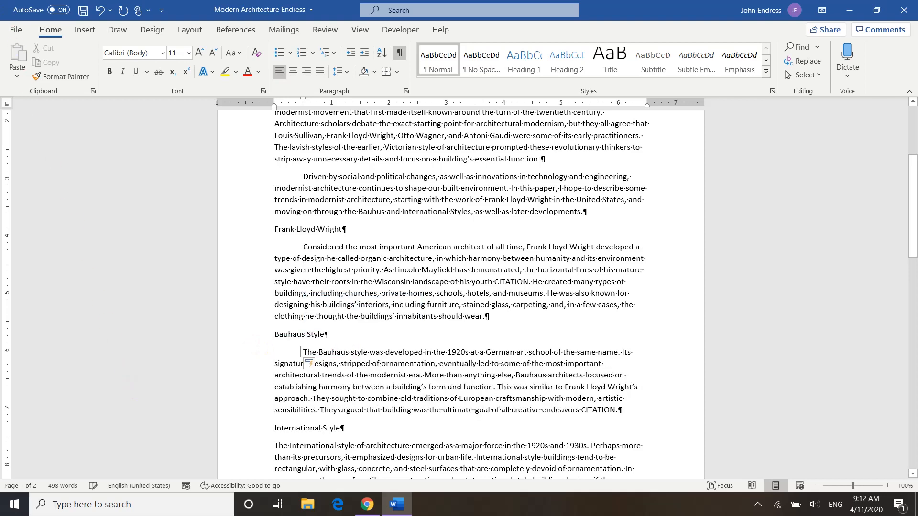
# Indent the first line of both paragraphs in the International Style section, including the one about Le Corbusier, by one tab.
pyautogui.scroll(-4, 189, 392)
pyautogui.click(273, 330)
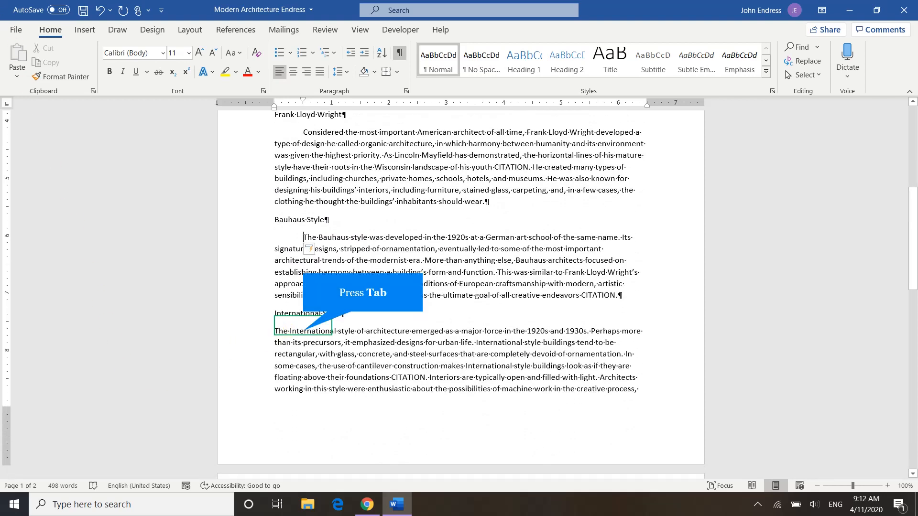
pyautogui.press('Tab')
pyautogui.scroll(-7, 269, 353)
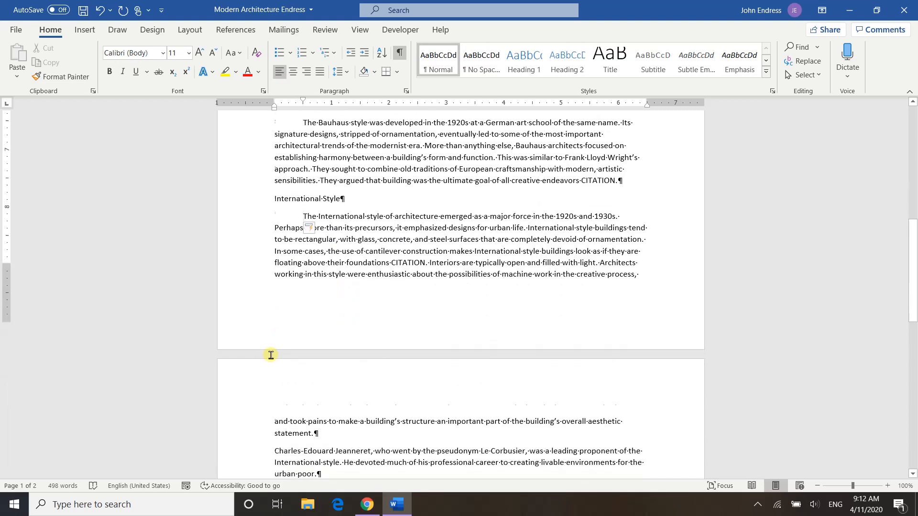
pyautogui.click(273, 363)
pyautogui.press('Tab')
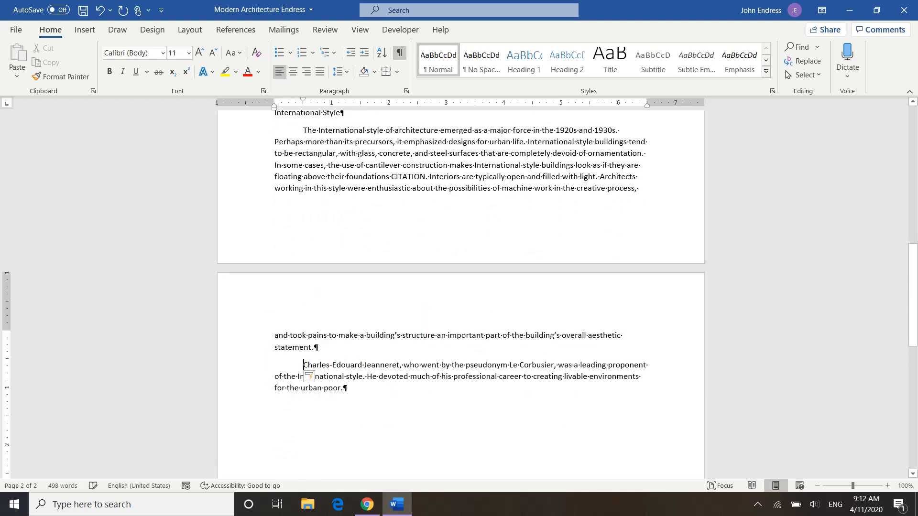
# Set the line spacing of the entire document to 2.0, covering the heading lines, title and all paragraphs.
pyautogui.scroll(6, 271, 361)
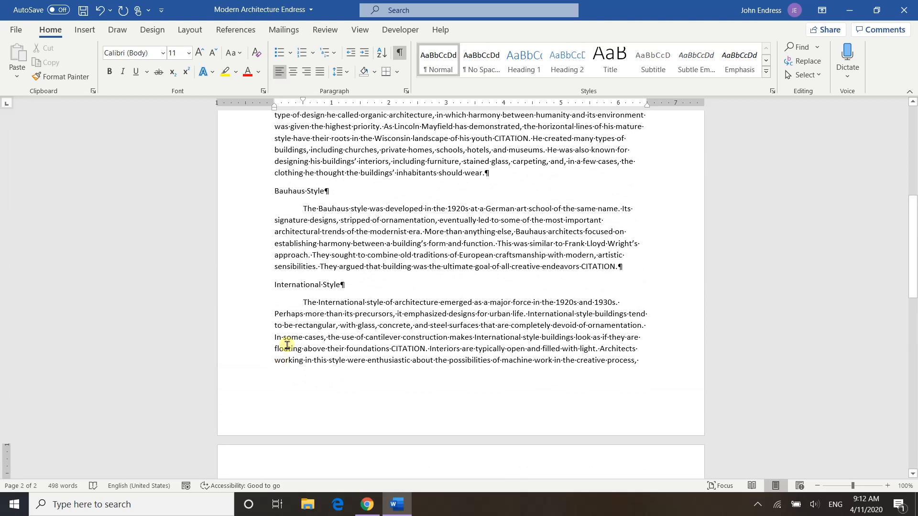
pyautogui.moveTo(273, 284); pyautogui.dragTo(355, 287)
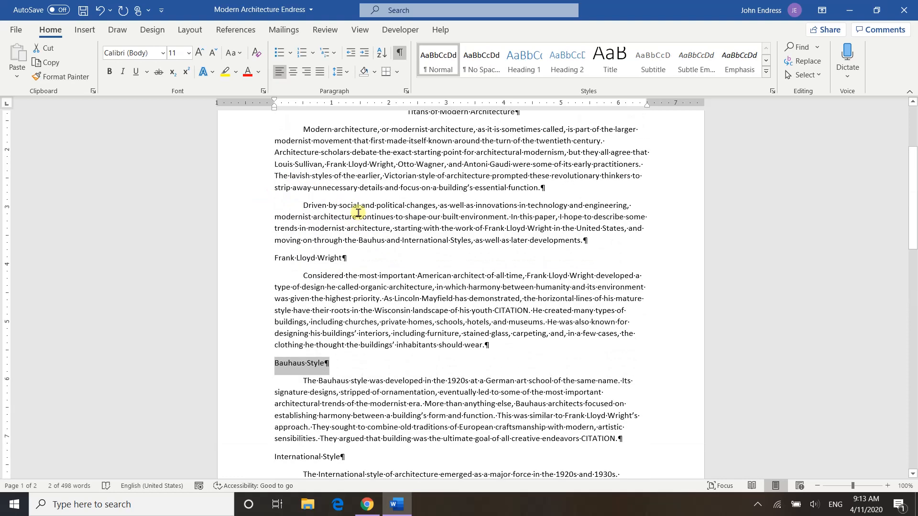
pyautogui.scroll(5, 358, 213)
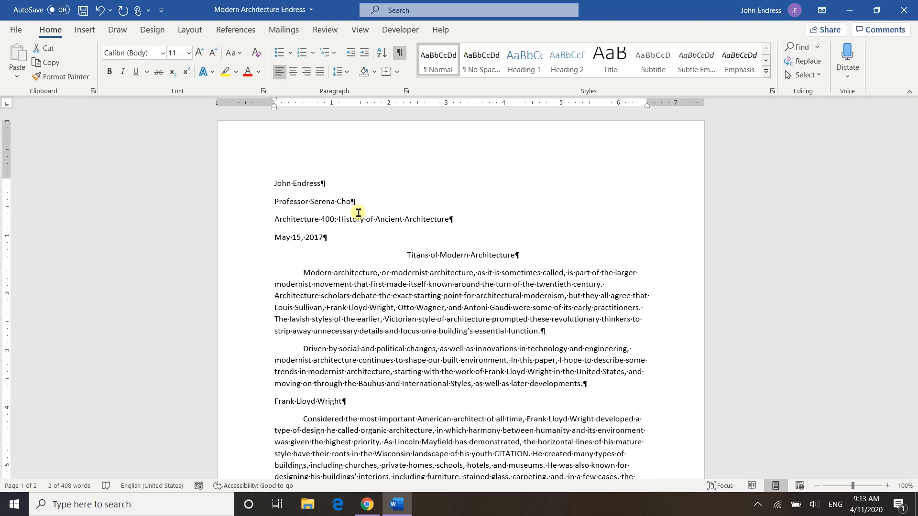
pyautogui.hotkey('ctrl', 'a')
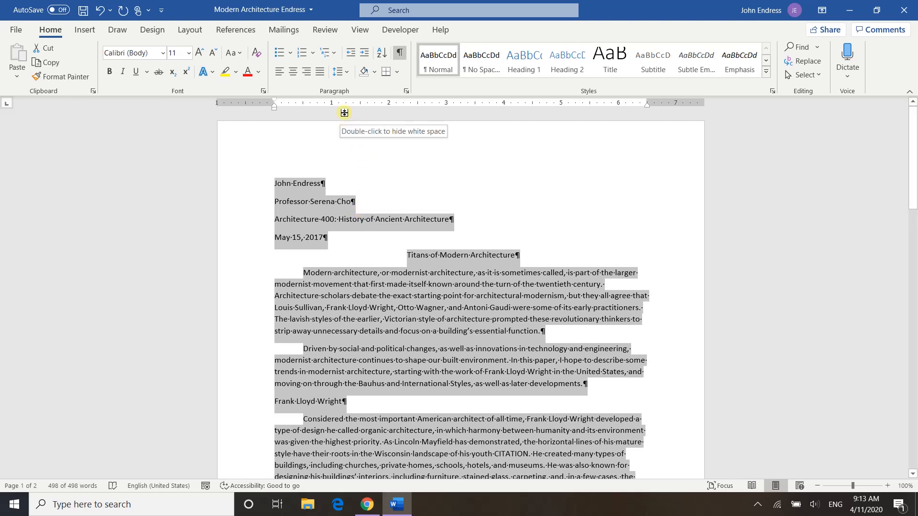
pyautogui.click(348, 73)
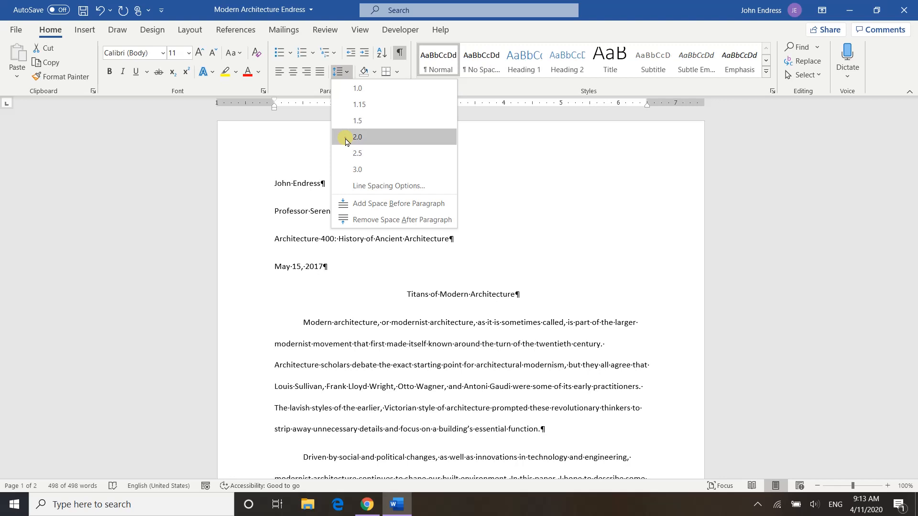
pyautogui.click(346, 142)
# Remove the space after paragraphs and set the font size to 12 for the whole document.
pyautogui.click(347, 76)
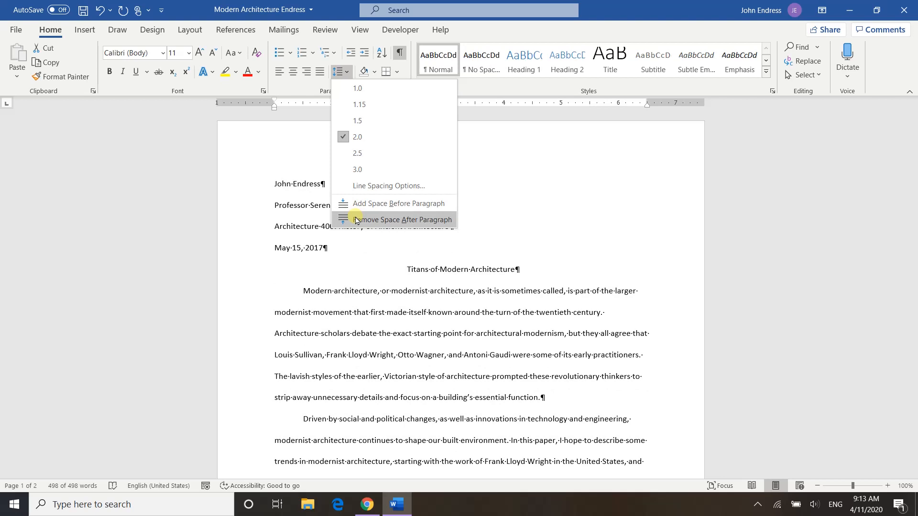
pyautogui.click(356, 220)
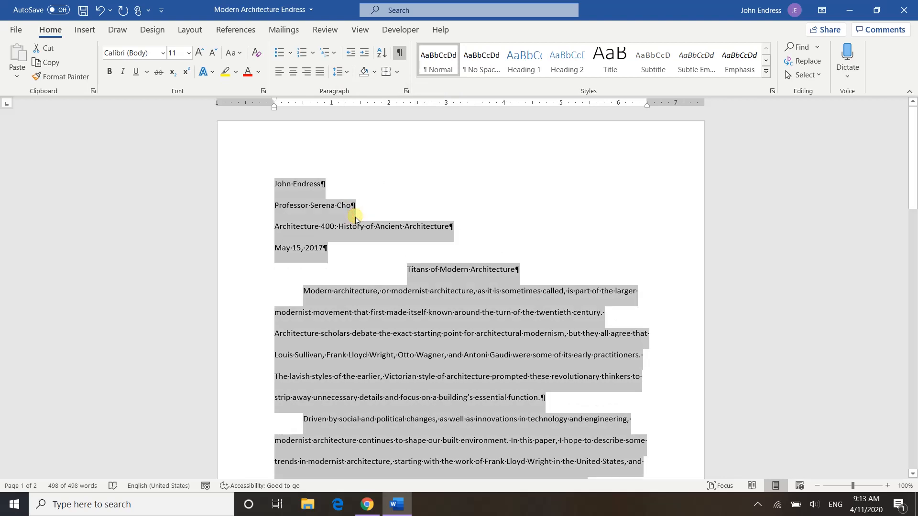
pyautogui.click(188, 54)
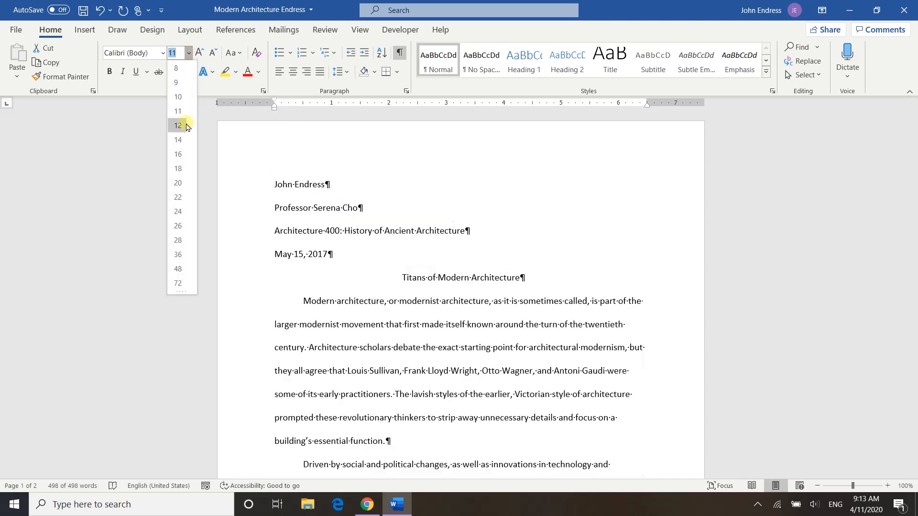
pyautogui.click(181, 126)
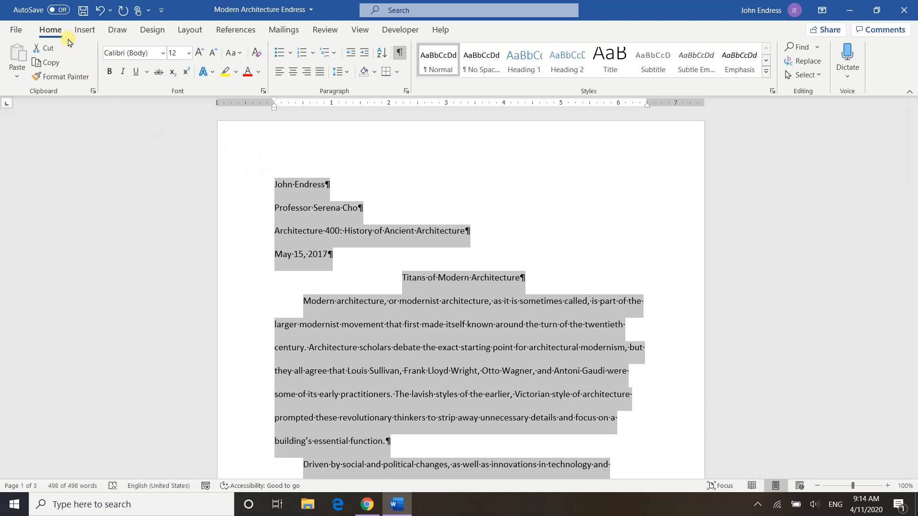
# Try to add a page number at the top of the page and dismiss the template warnings.
pyautogui.click(82, 30)
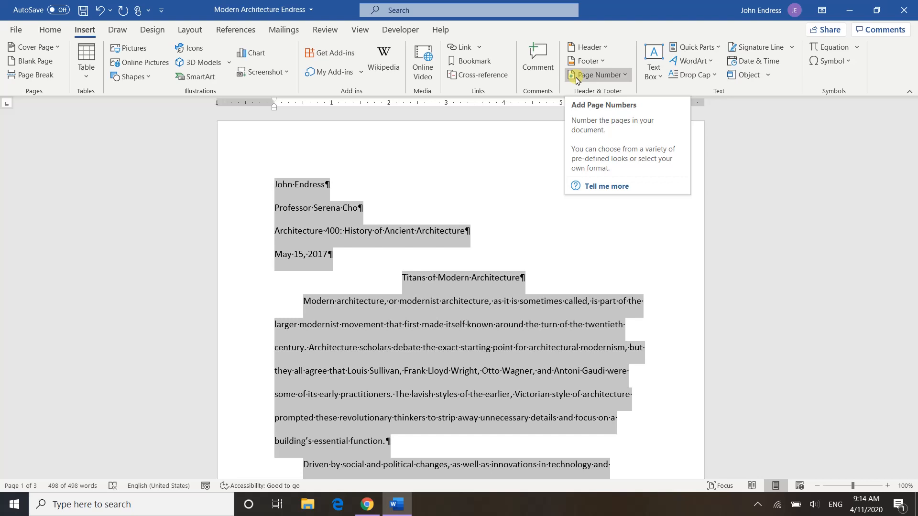
pyautogui.click(595, 77)
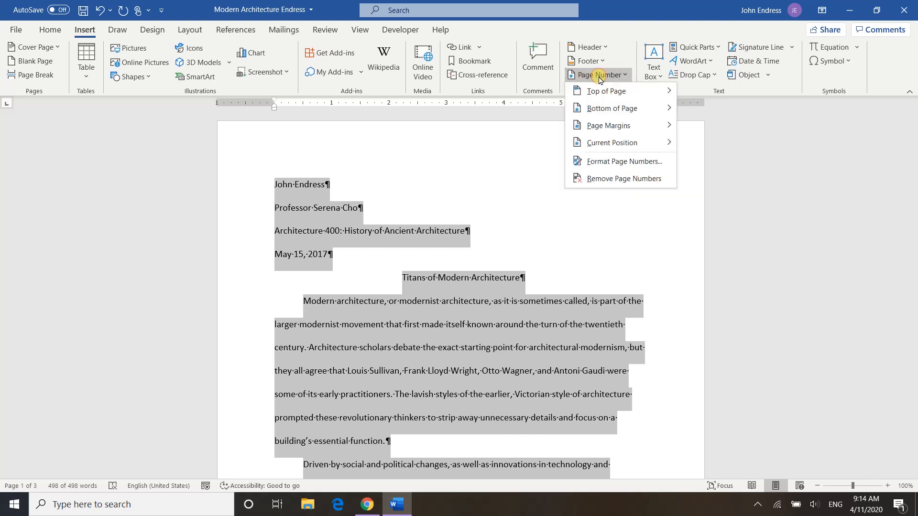
pyautogui.click(598, 92)
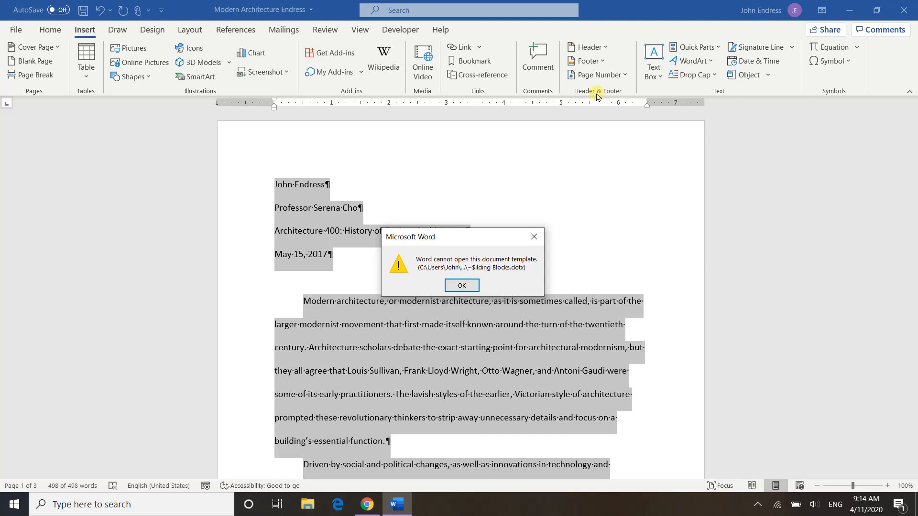
pyautogui.click(461, 286)
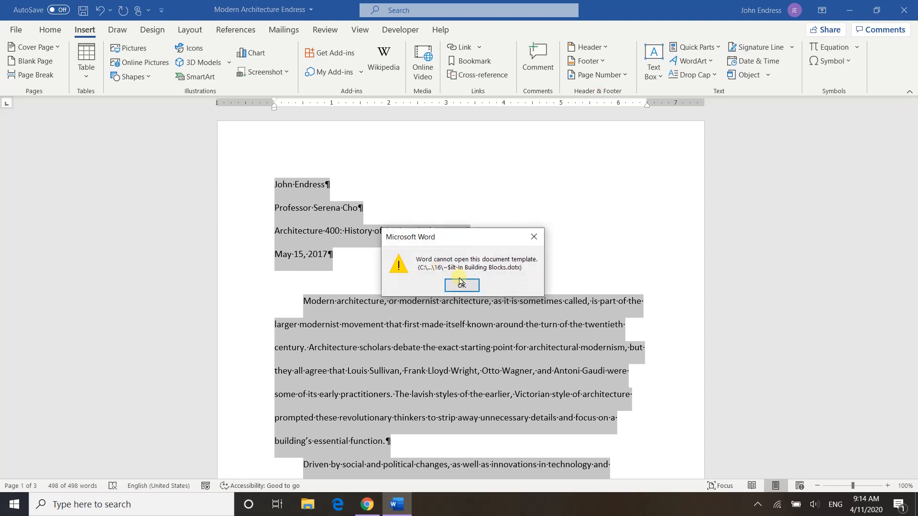
pyautogui.click(460, 285)
# Place the cursor at the start of the document's first line and save the document.
pyautogui.click(274, 188)
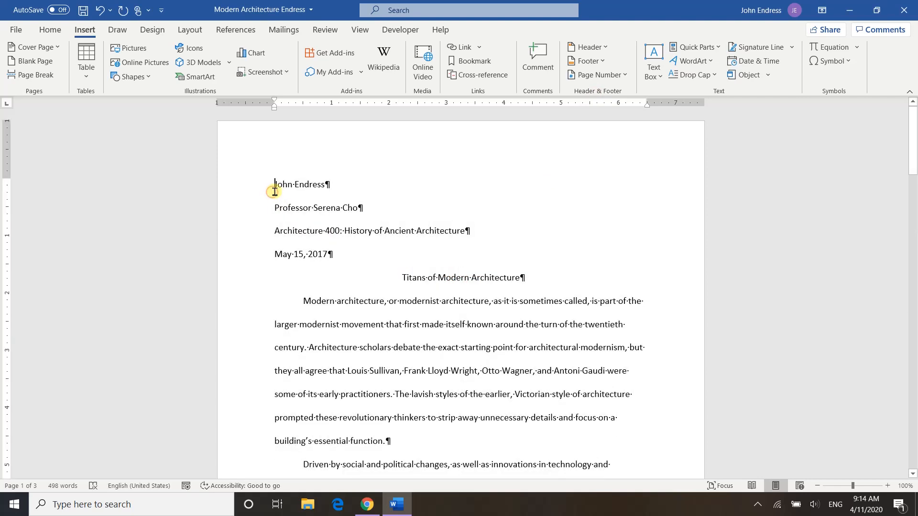
pyautogui.click(83, 10)
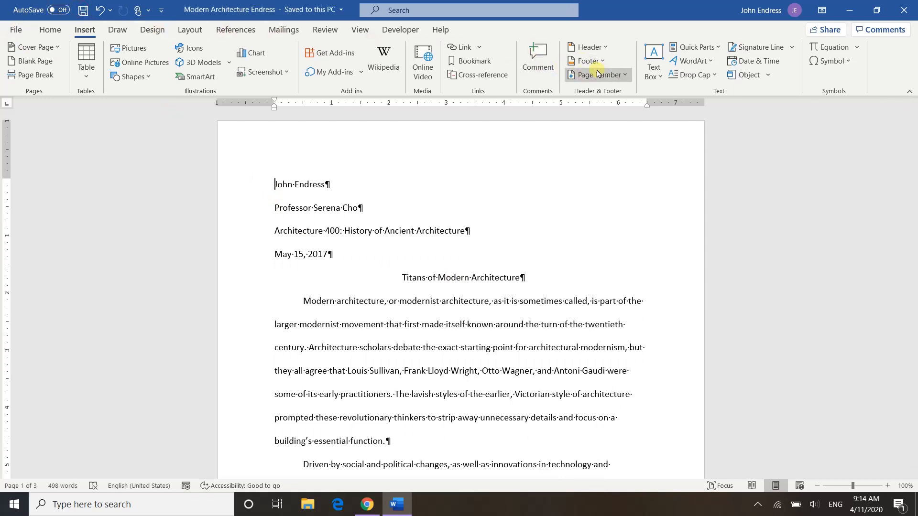
# Insert a Plain Number 3 page number at the top of the page and put the student's last name before it.
pyautogui.click(623, 75)
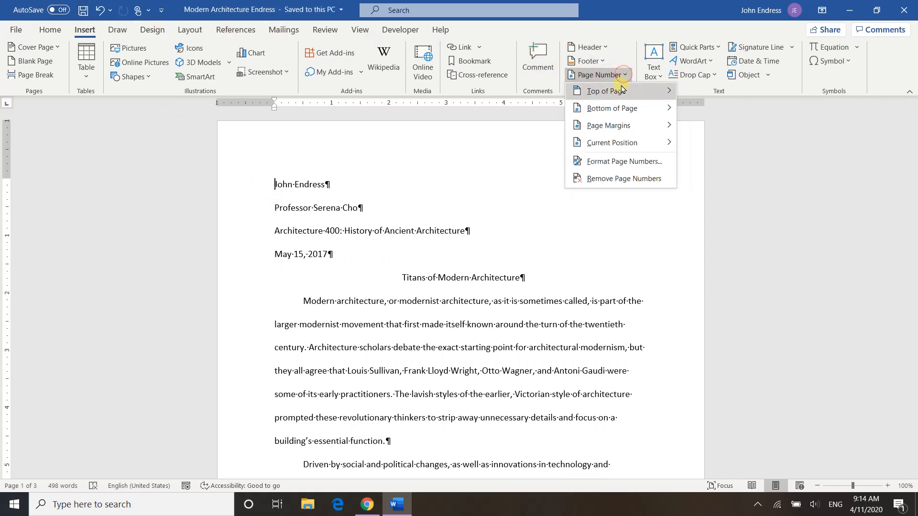
pyautogui.moveTo(620, 89)
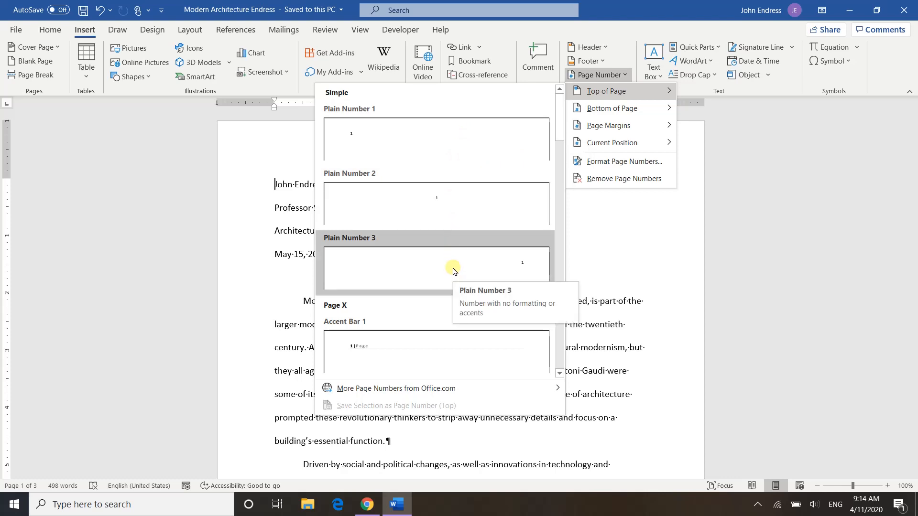
pyautogui.click(453, 271)
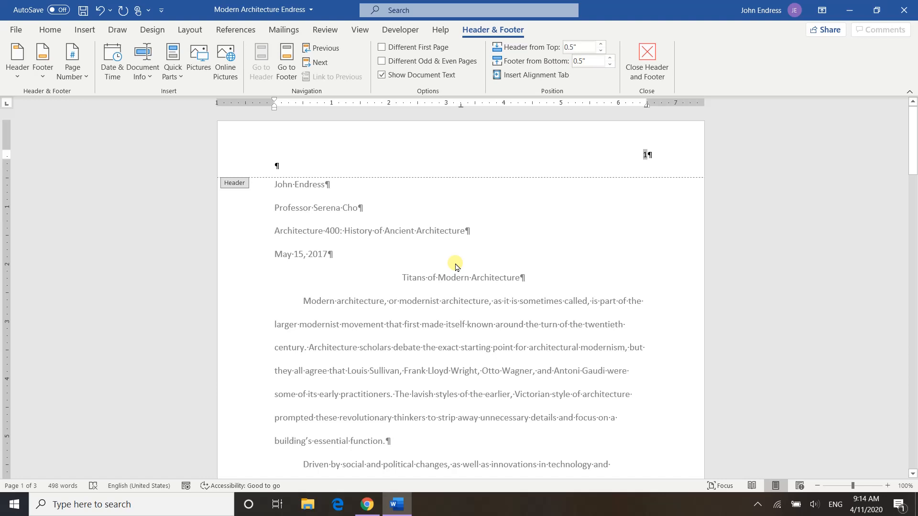
pyautogui.write('Endre')
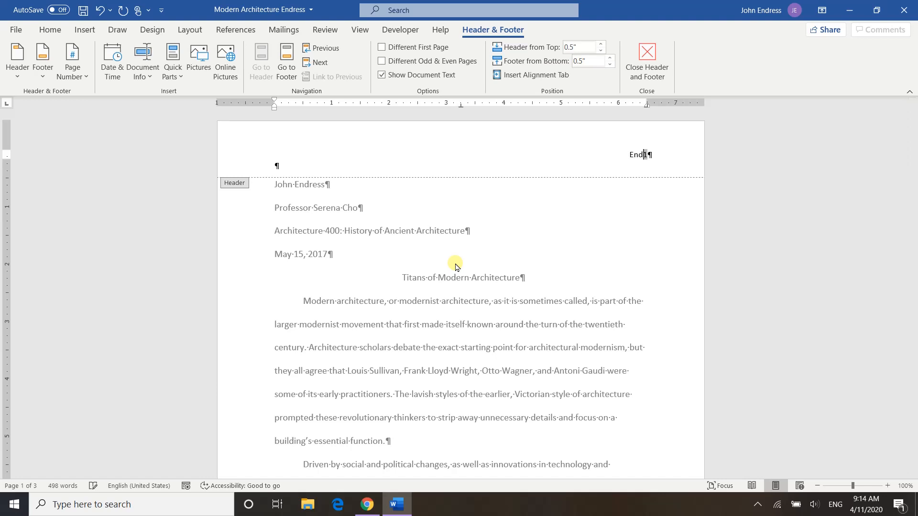
pyautogui.write('ss')
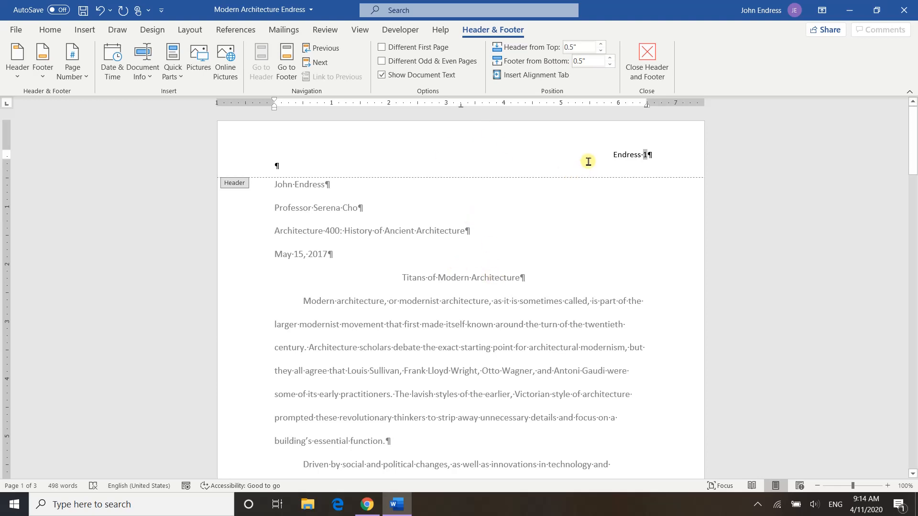
# Set the last name and page number in the header to font size 12 and return to the document body.
pyautogui.moveTo(594, 156); pyautogui.dragTo(666, 154)
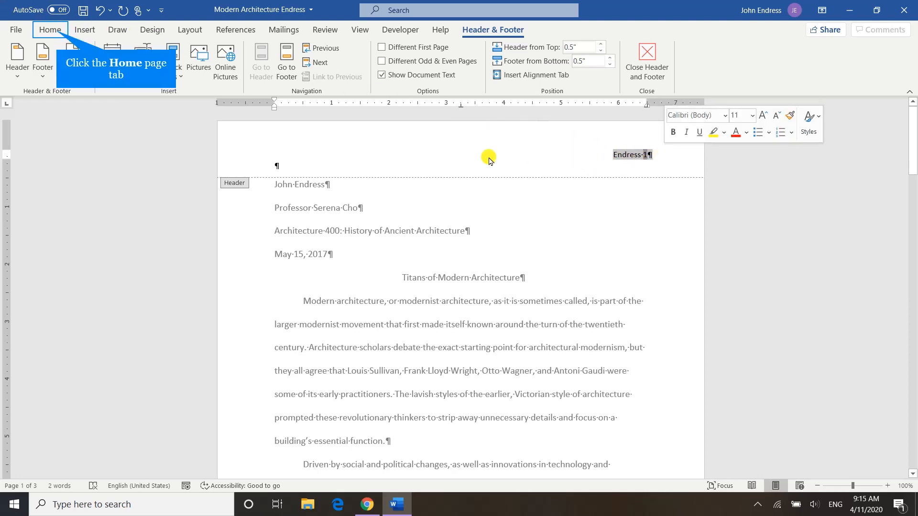
pyautogui.click(51, 31)
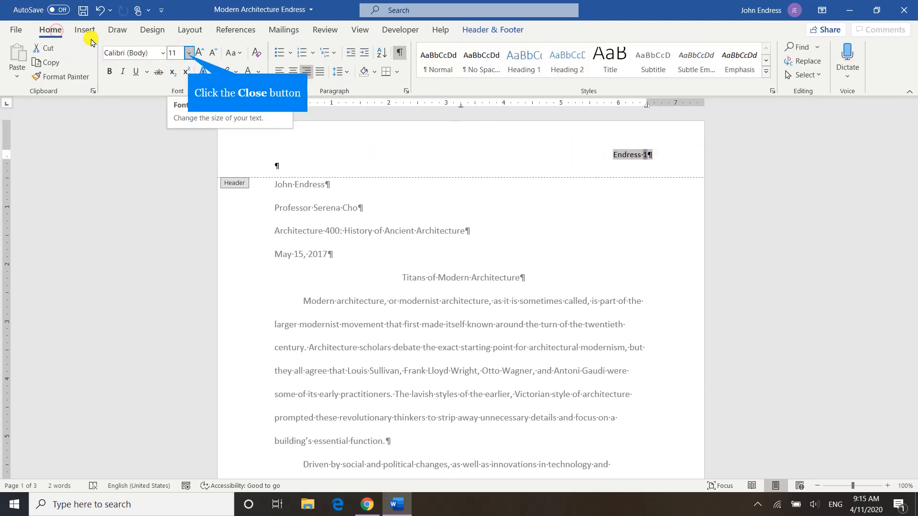
pyautogui.click(187, 53)
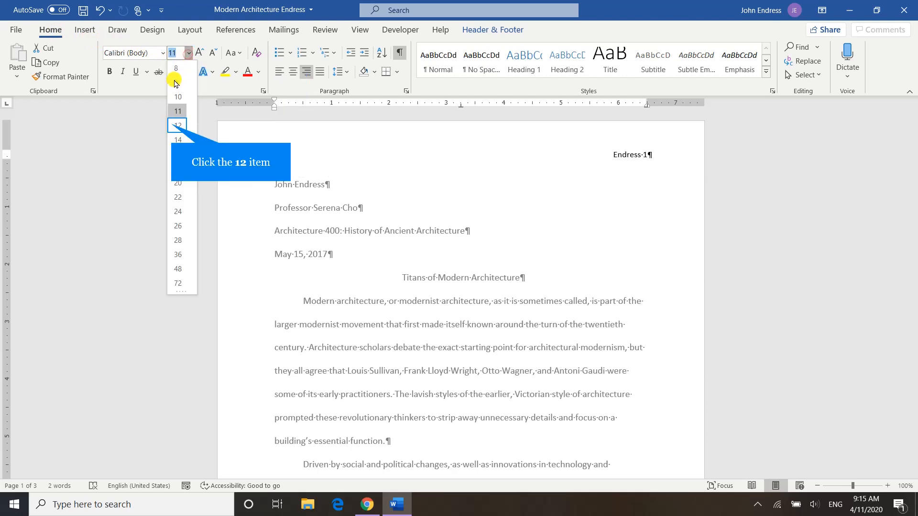
pyautogui.click(176, 125)
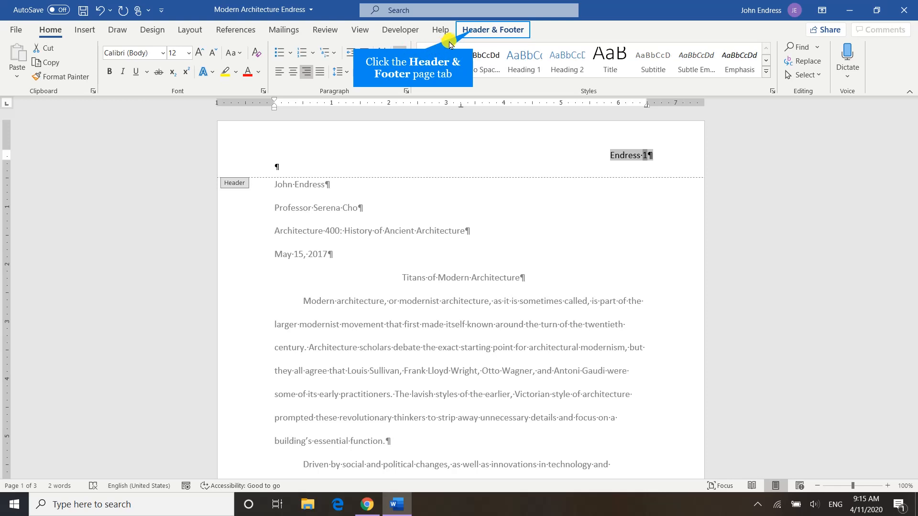
pyautogui.click(476, 32)
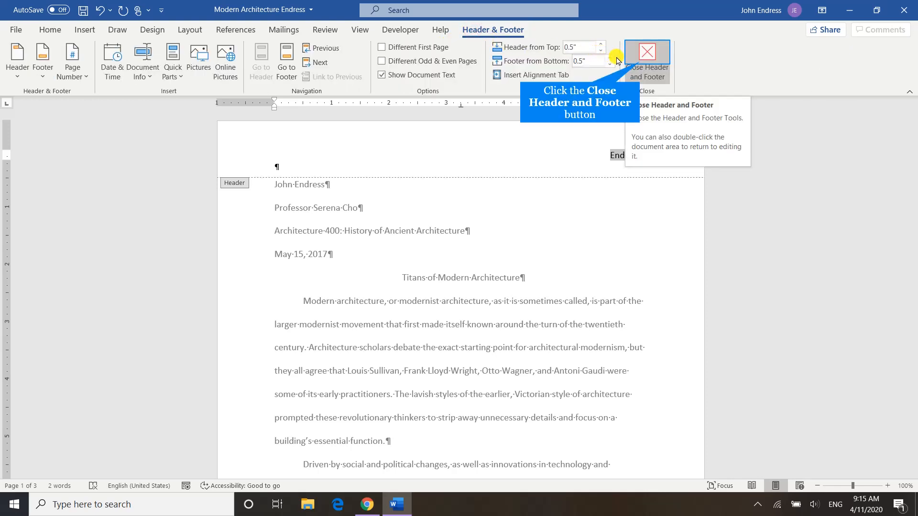
pyautogui.click(640, 66)
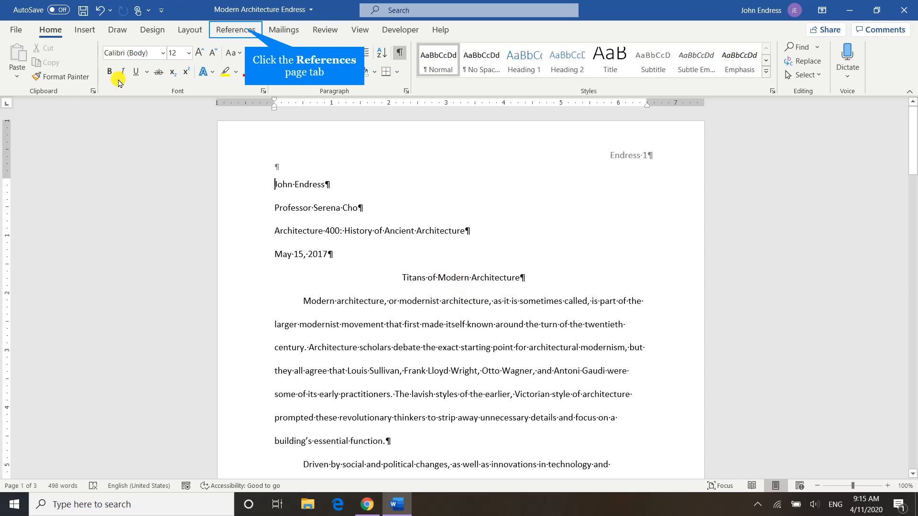
# Open the list of citation and bibliography styles for the document.
pyautogui.click(249, 32)
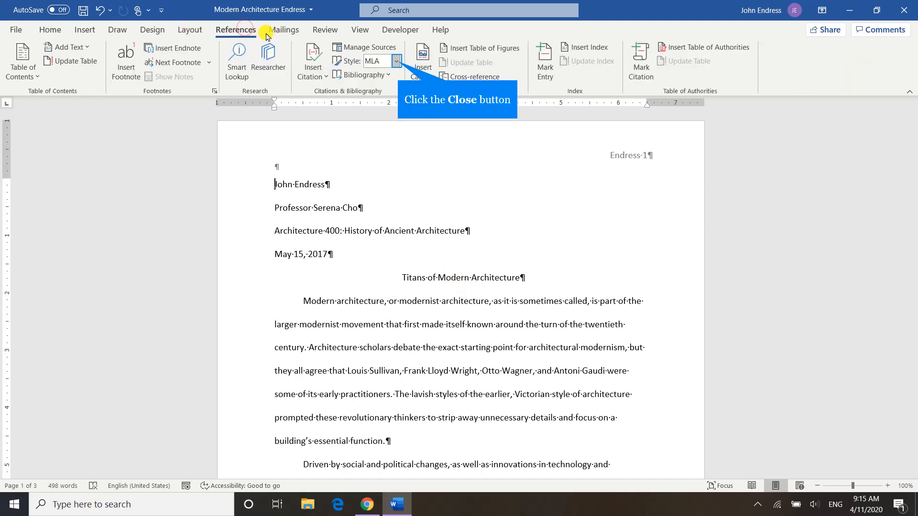
pyautogui.click(397, 61)
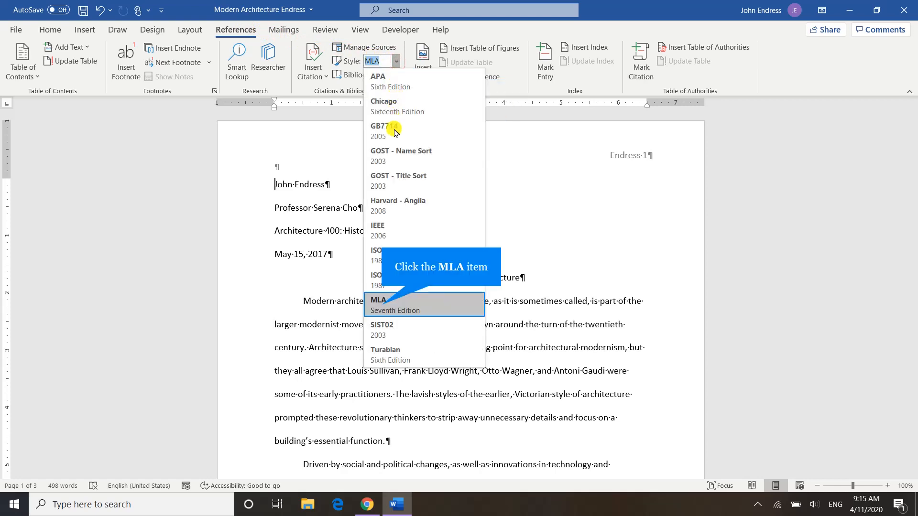